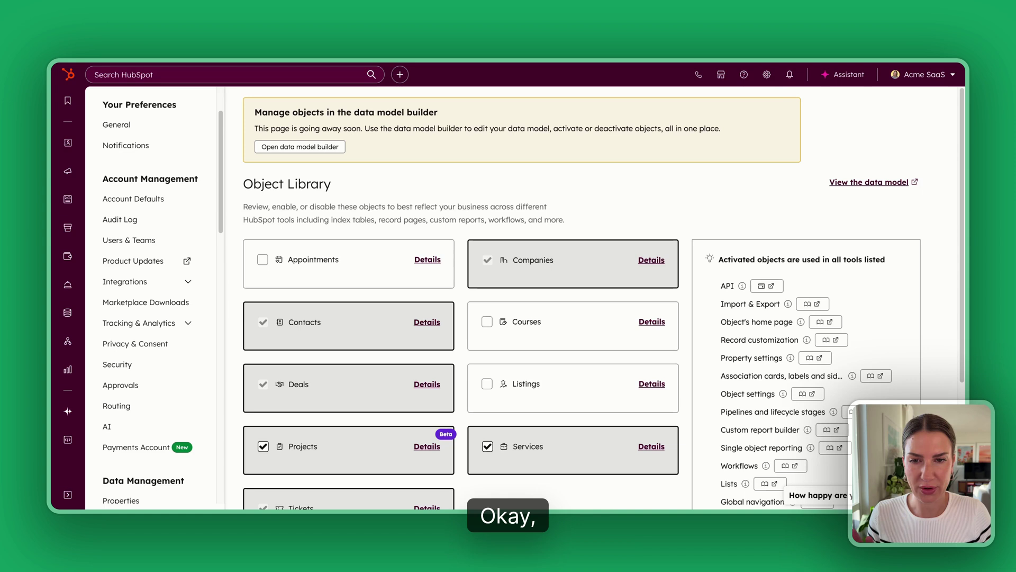
Search all product updates for 'project' to review upcoming Projects features like Gantt view
left_click(905, 80)
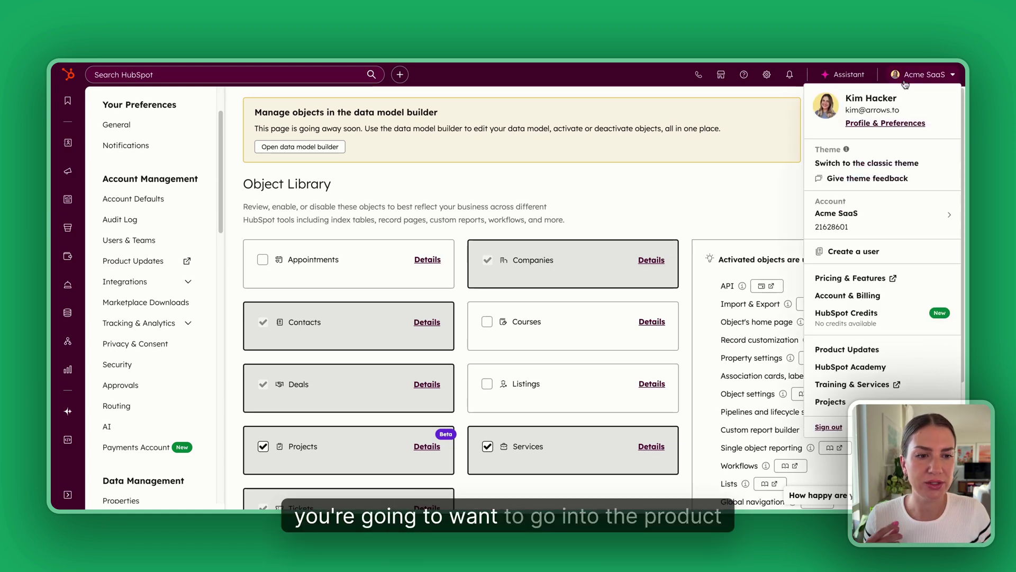
left_click(847, 349)
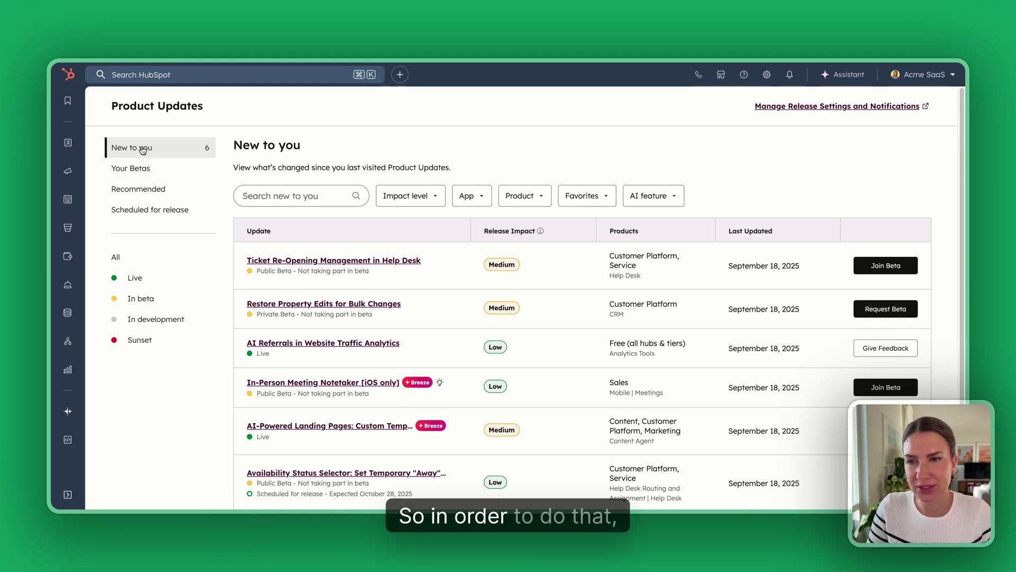
left_click(154, 257)
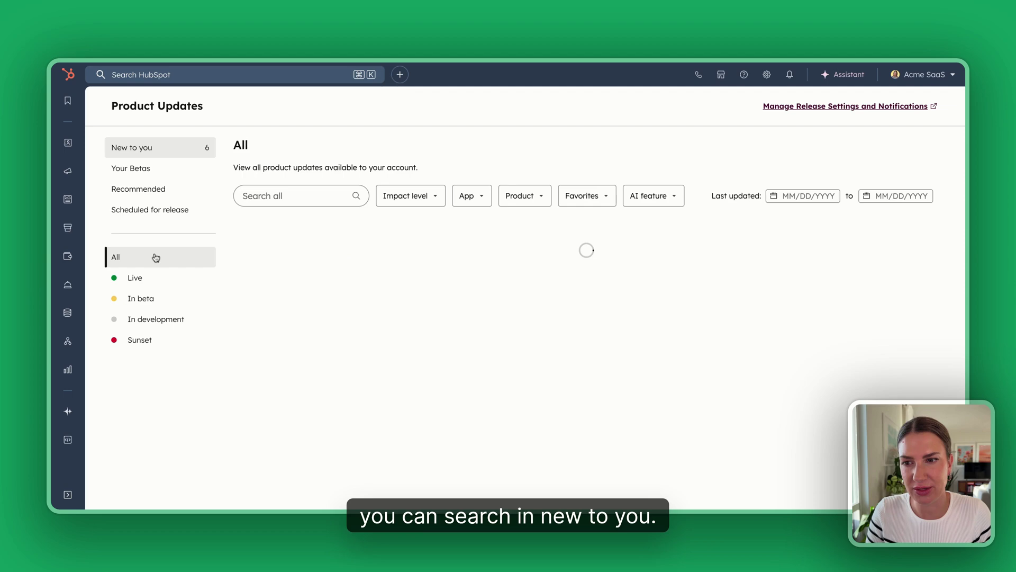
left_click(293, 195)
type("project")
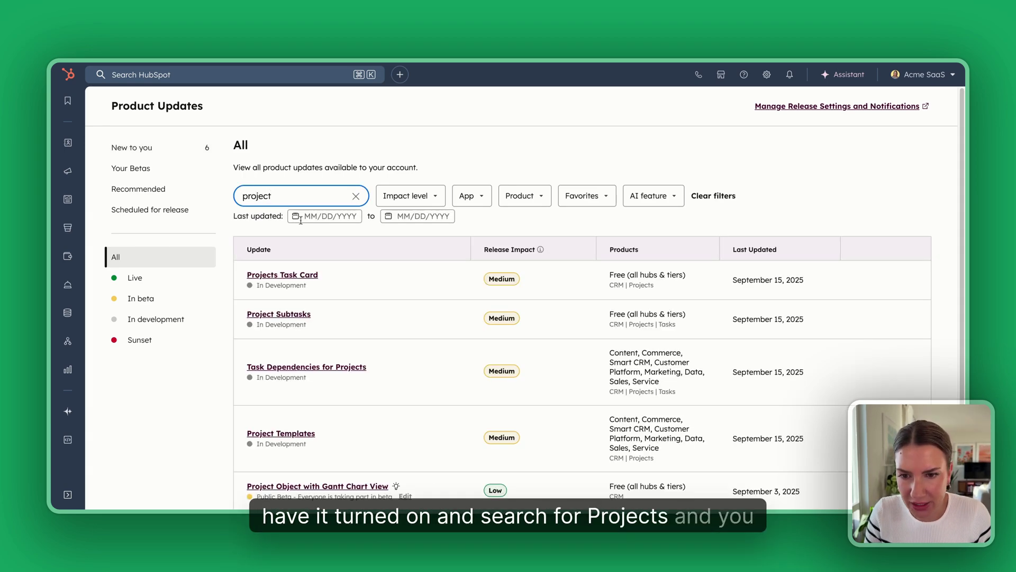
scroll(331, 296, "down", 2)
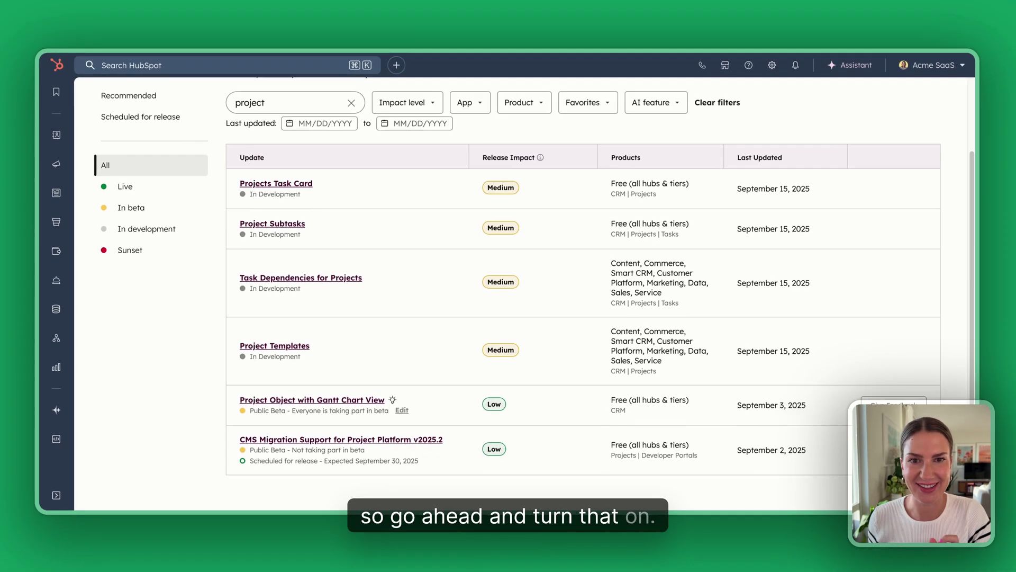
scroll(524, 143, "up", 2)
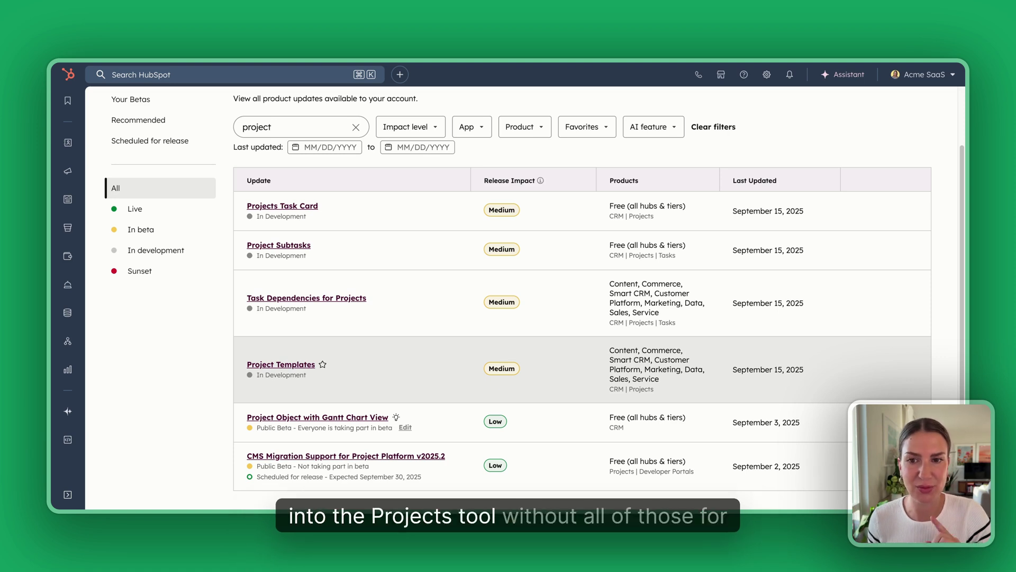
Open the Projects board and drag Redwood Roofing & Exteriors into the Technical Integration column
mouse_move(68, 143)
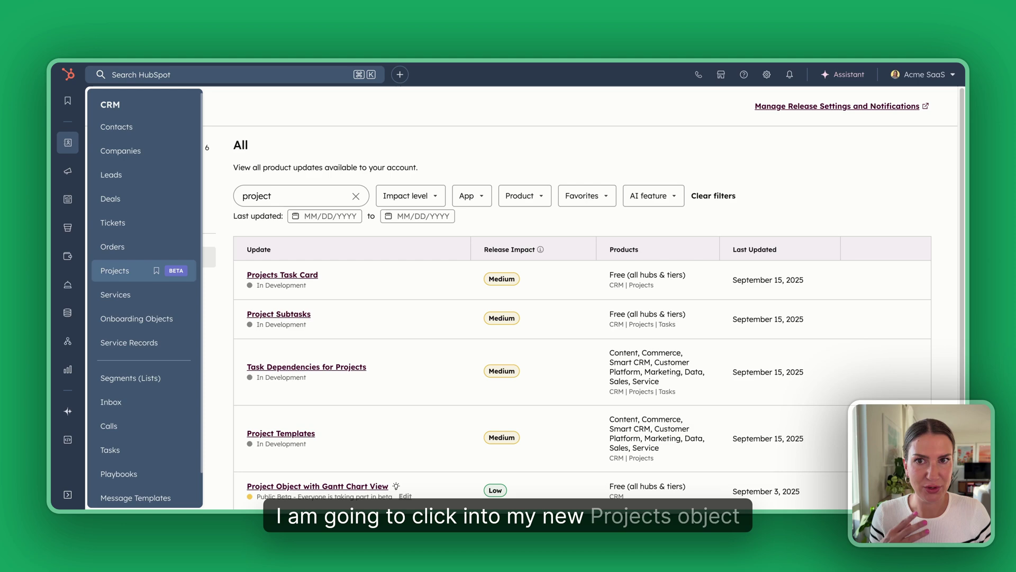
left_click(115, 270)
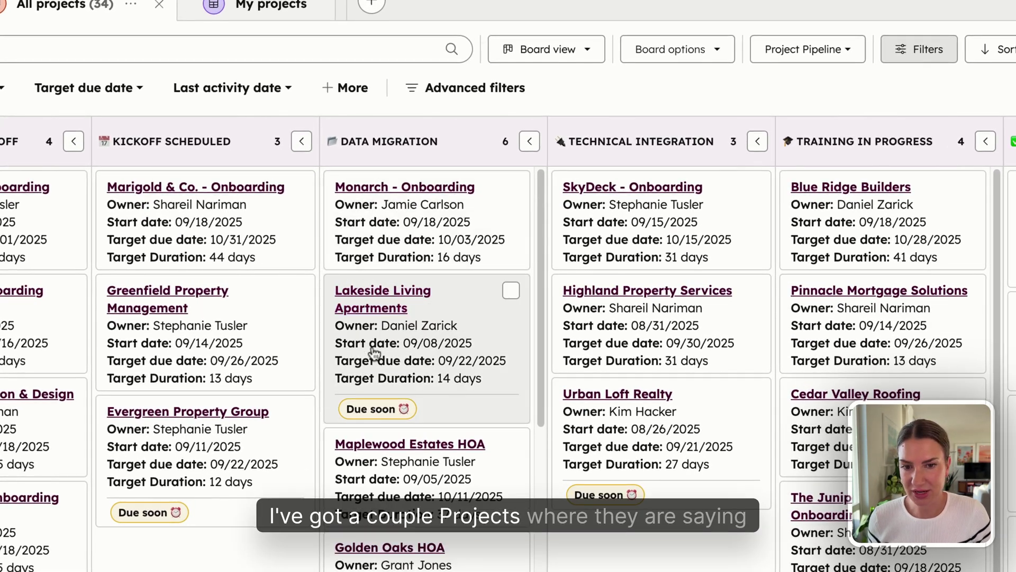
mouse_move(360, 418)
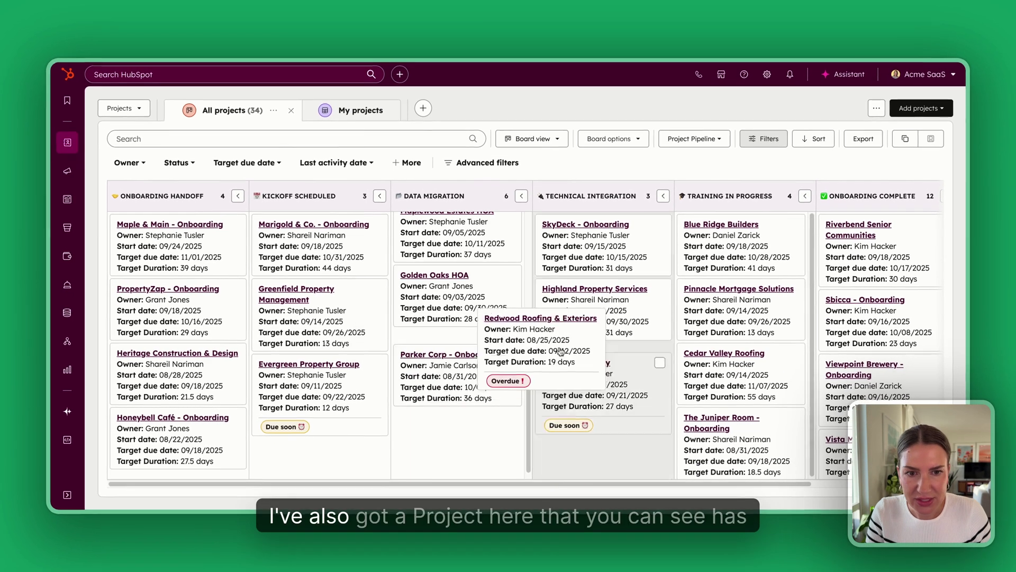
left_click_drag(555, 350, 619, 307)
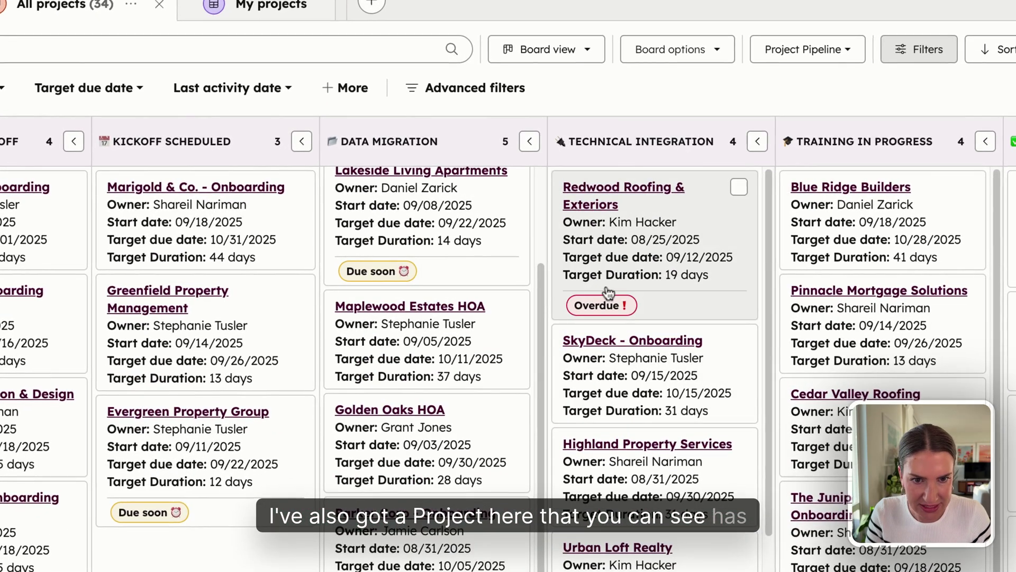
mouse_move(598, 310)
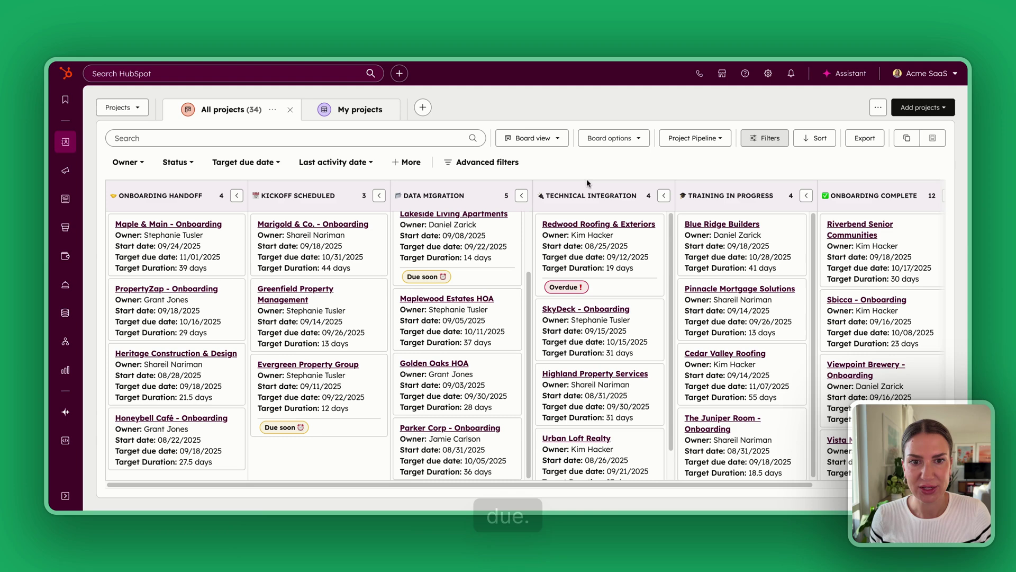
scroll(461, 175, "up", 2)
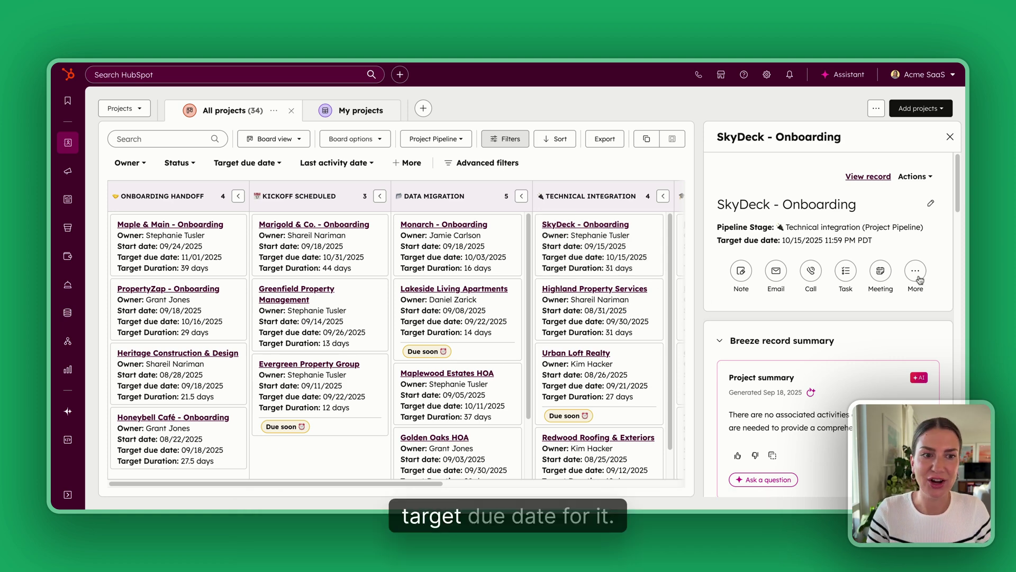
scroll(877, 243, "down", 5)
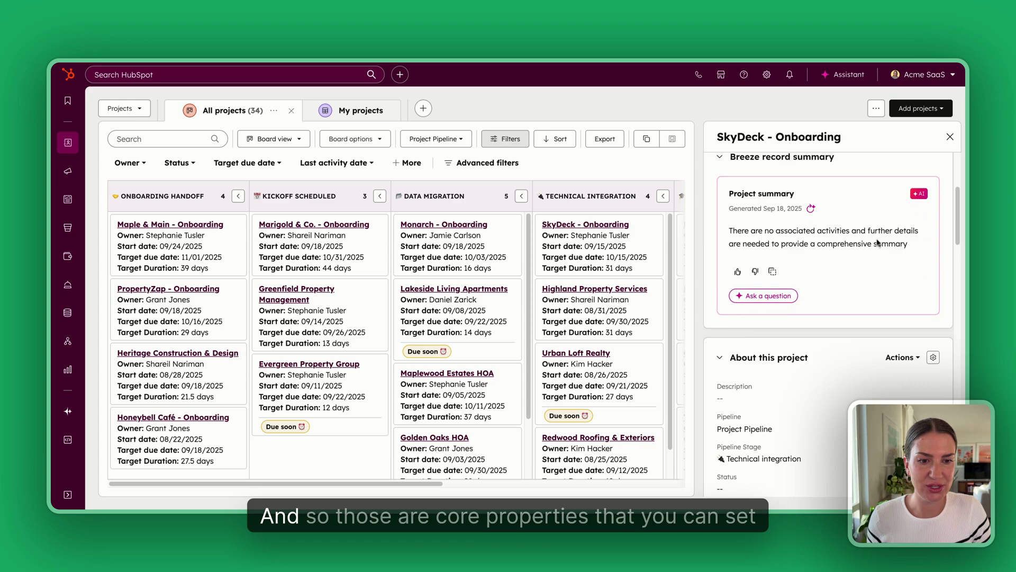
scroll(878, 243, "down", 2)
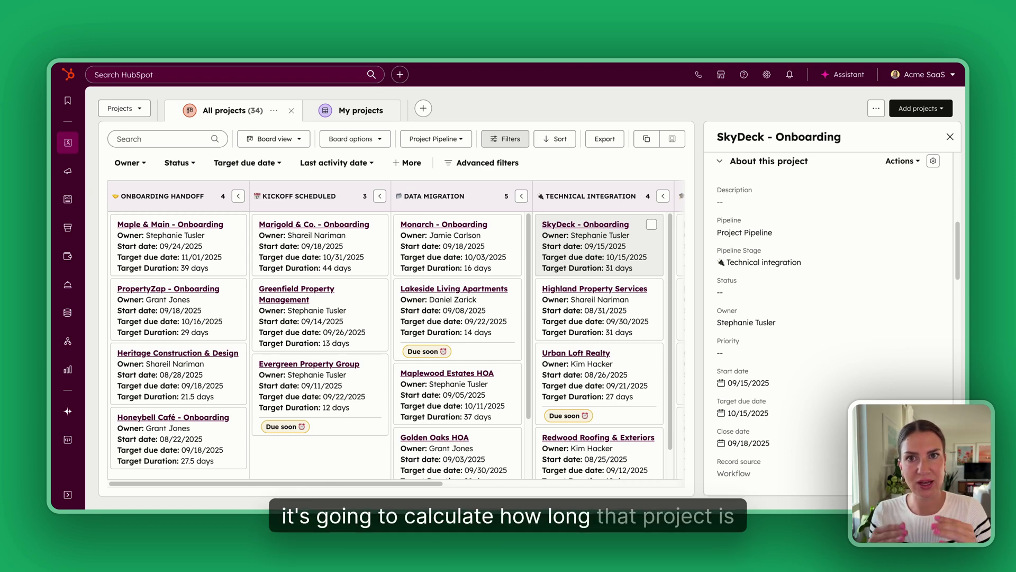
key("Escape")
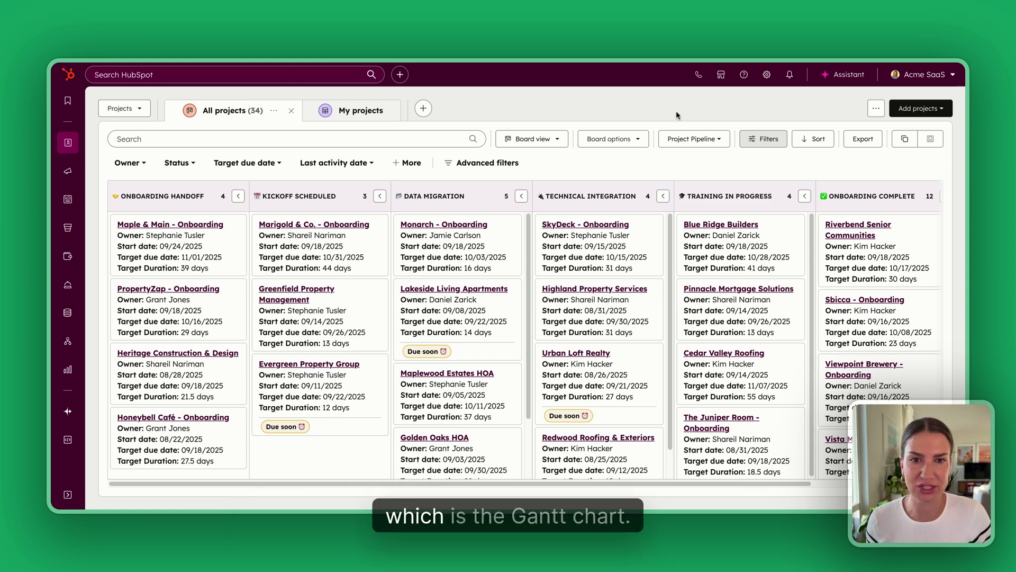
Switch the projects from Board view to Gantt view
left_click(550, 139)
left_click(547, 202)
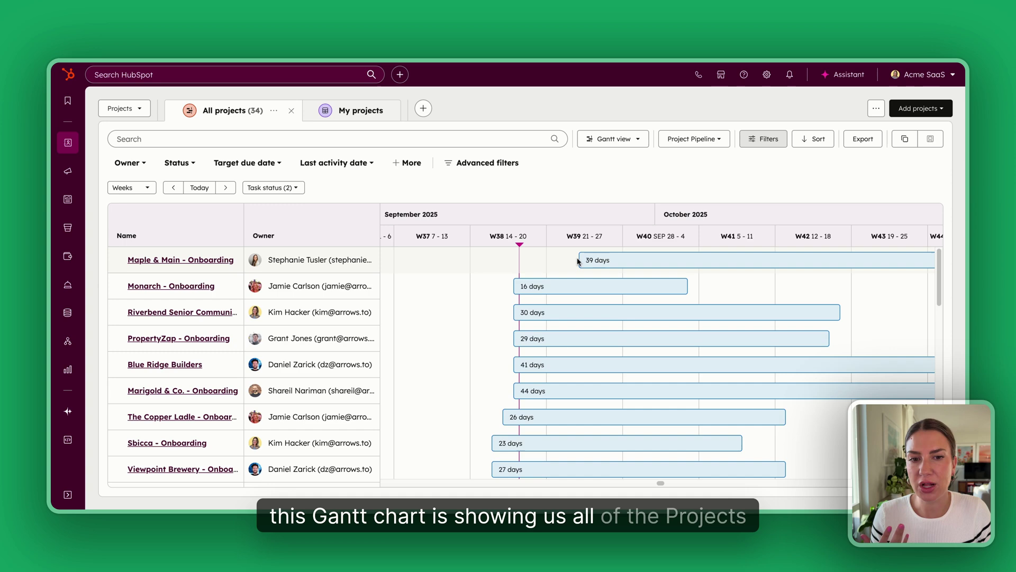
scroll(504, 288, "down", 1)
mouse_move(515, 277)
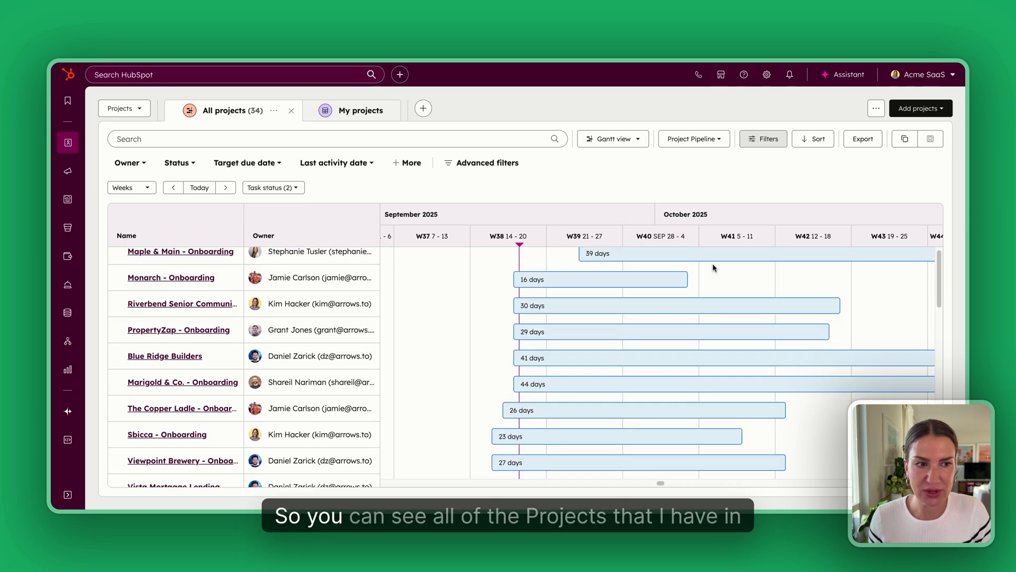
scroll(712, 262, "up", 1)
scroll(713, 263, "down", 10)
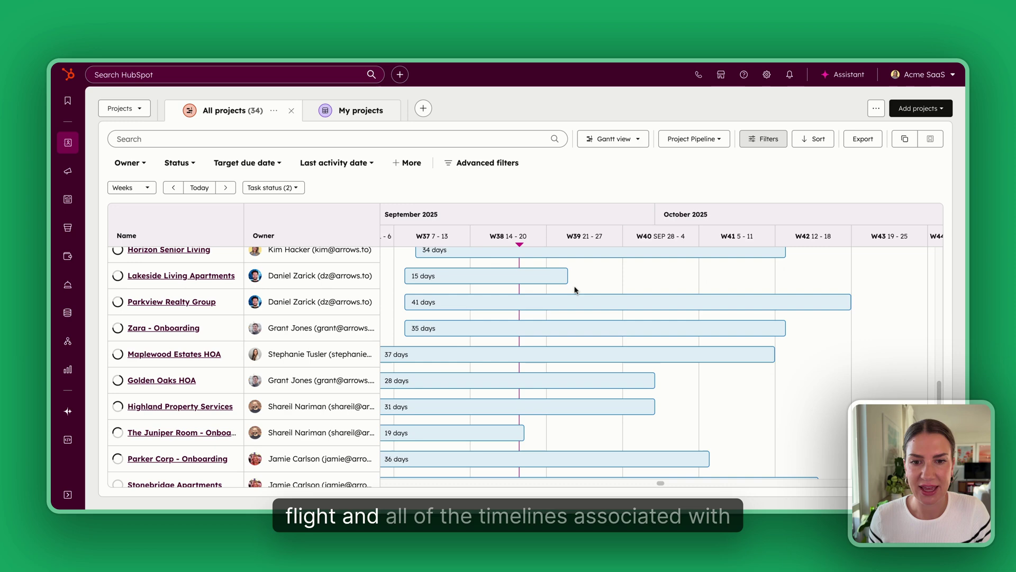
scroll(520, 328, "down", 4)
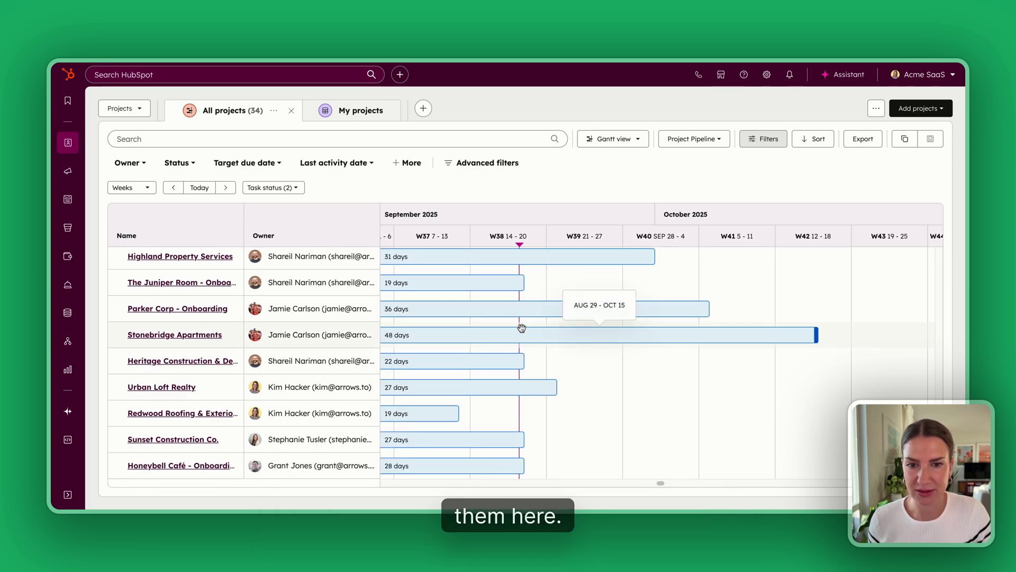
scroll(520, 329, "up", 13)
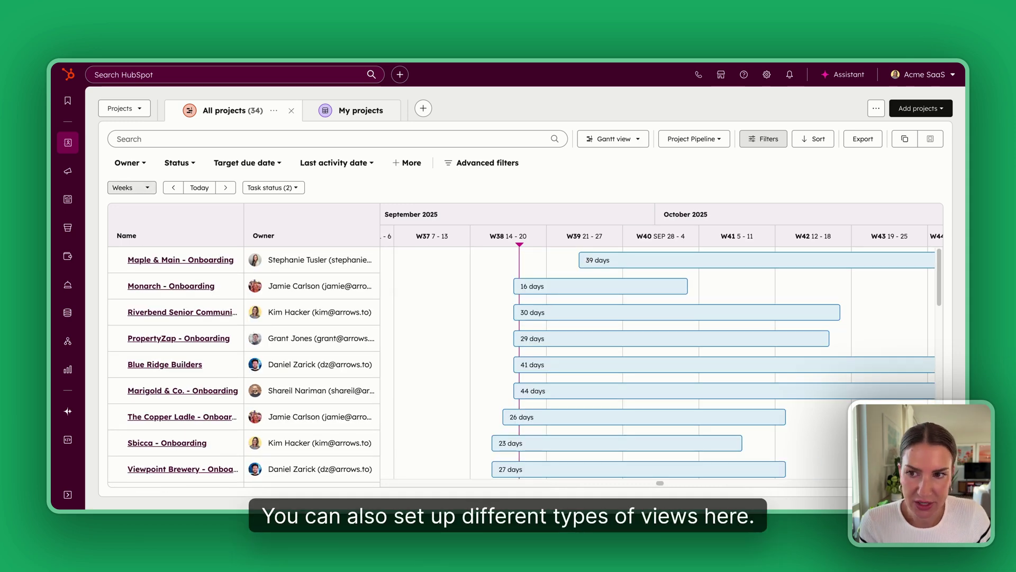
Set the Gantt timescale to Days, then to Months
left_click(132, 187)
left_click(132, 211)
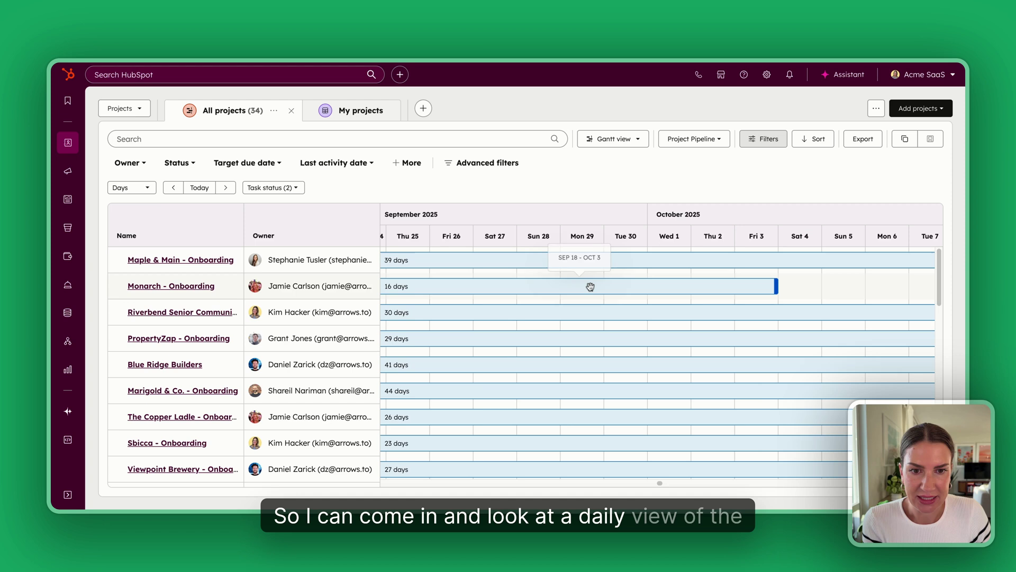
left_click(132, 187)
left_click(140, 254)
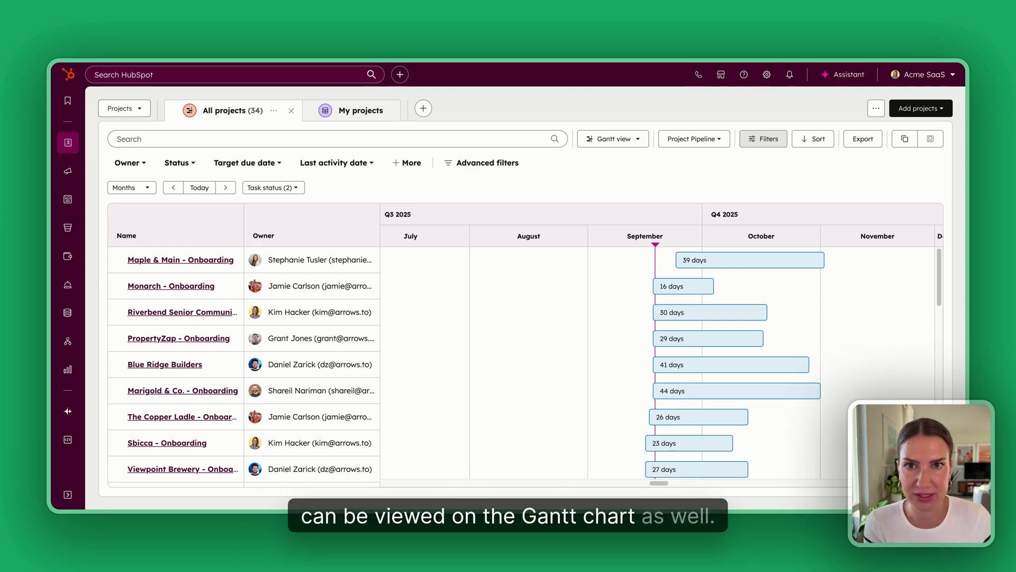
Create a task titled 'Schedule product delivery' under Maple & Main - Onboarding
mouse_move(179, 263)
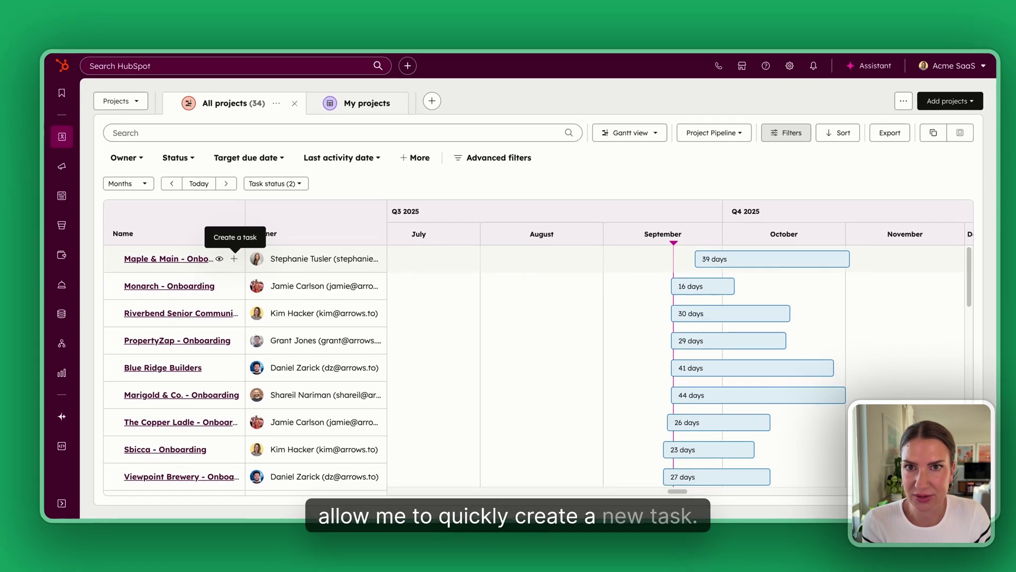
left_click(251, 238)
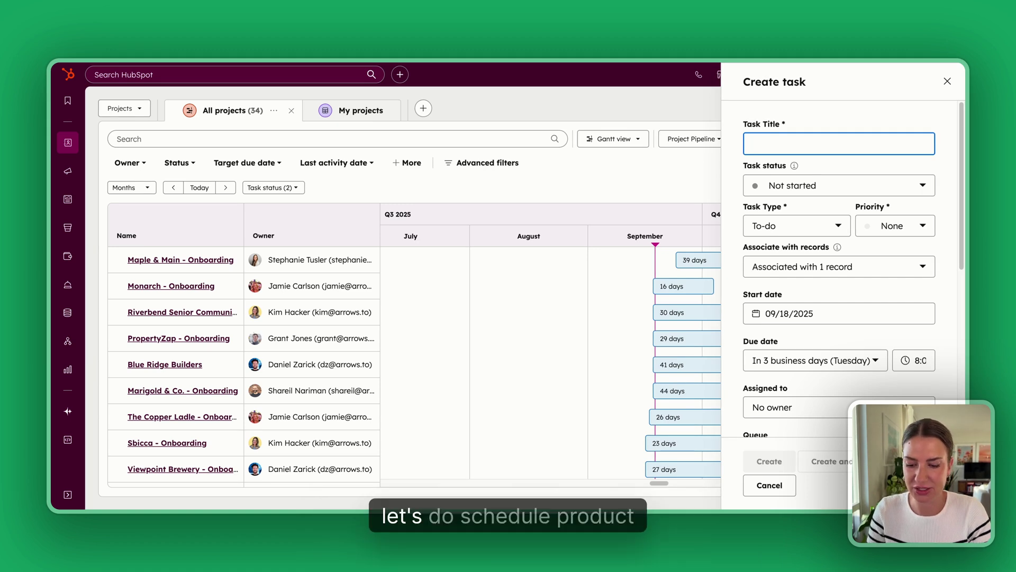
type("Schedule produc")
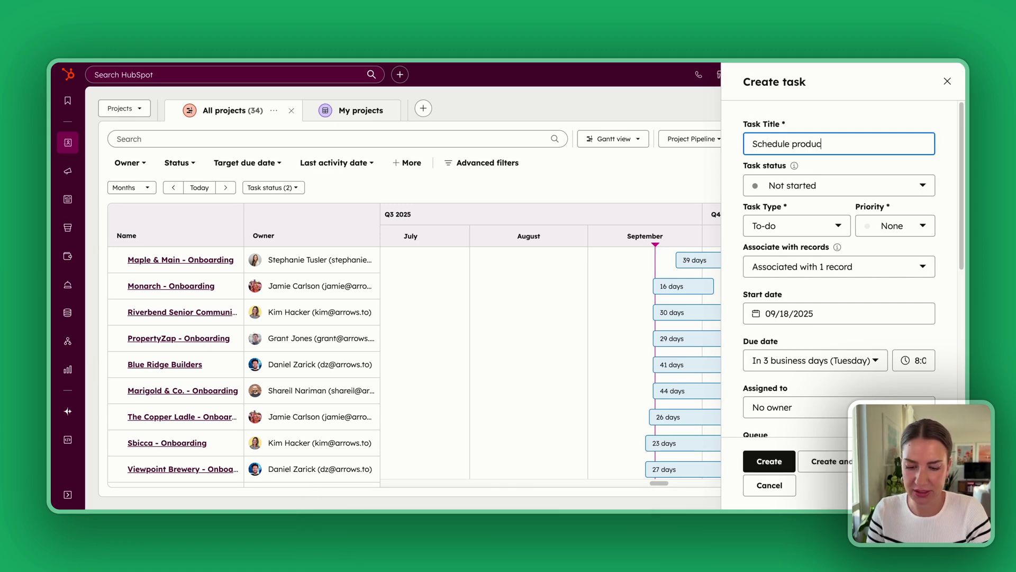
type("t delivery")
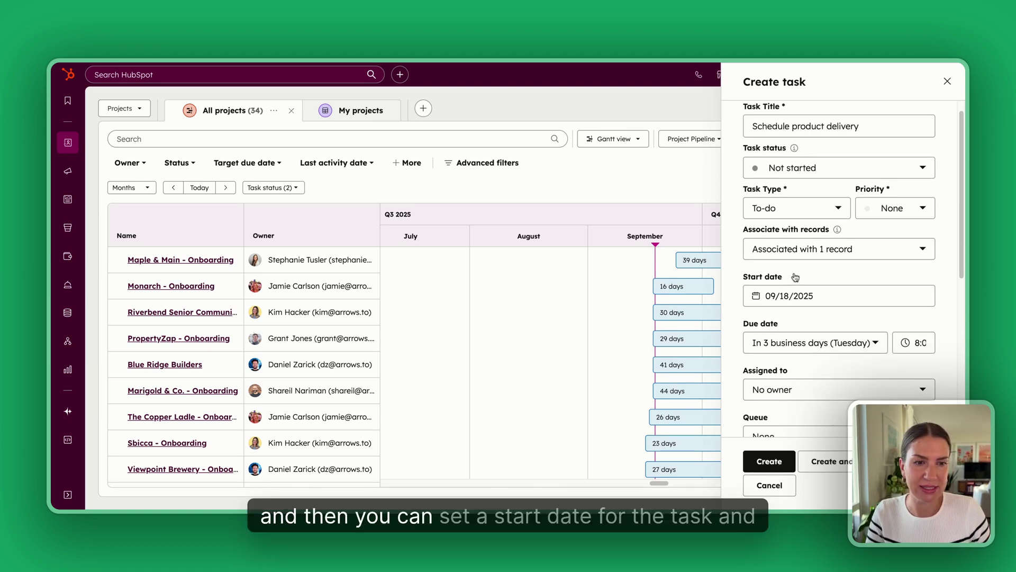
scroll(791, 276, "down", 2)
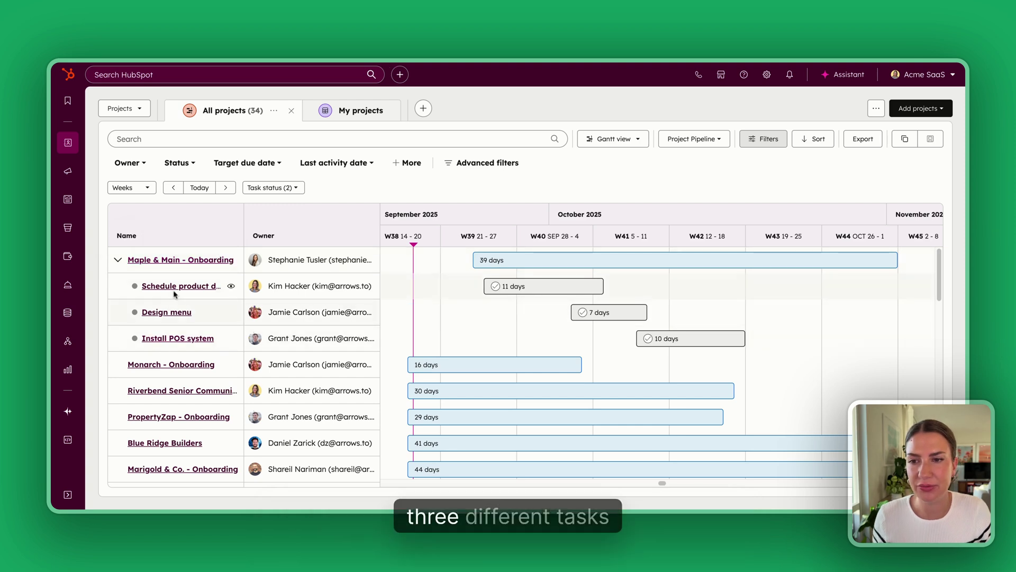
left_click(570, 284)
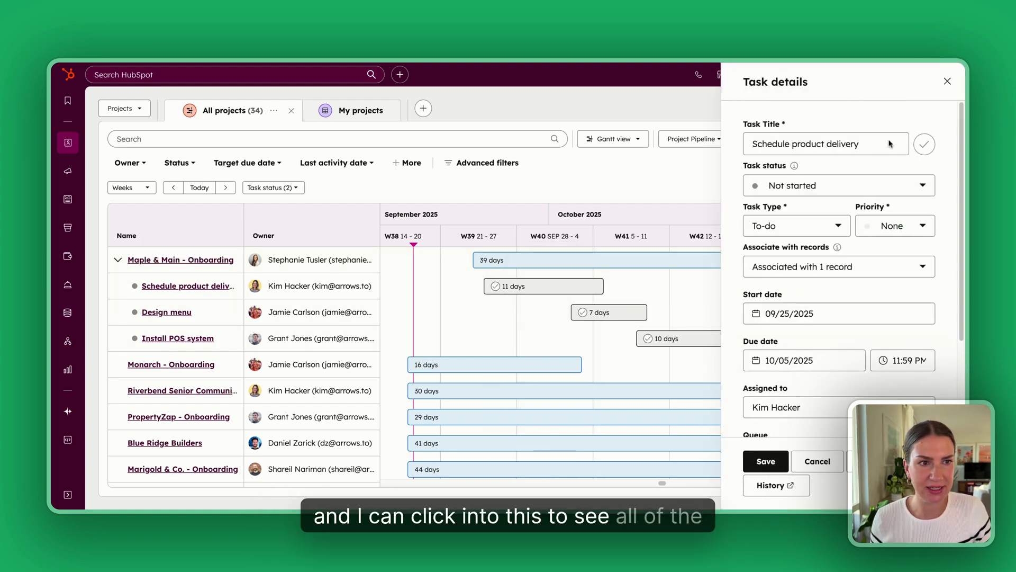
left_click(948, 81)
left_click(118, 259)
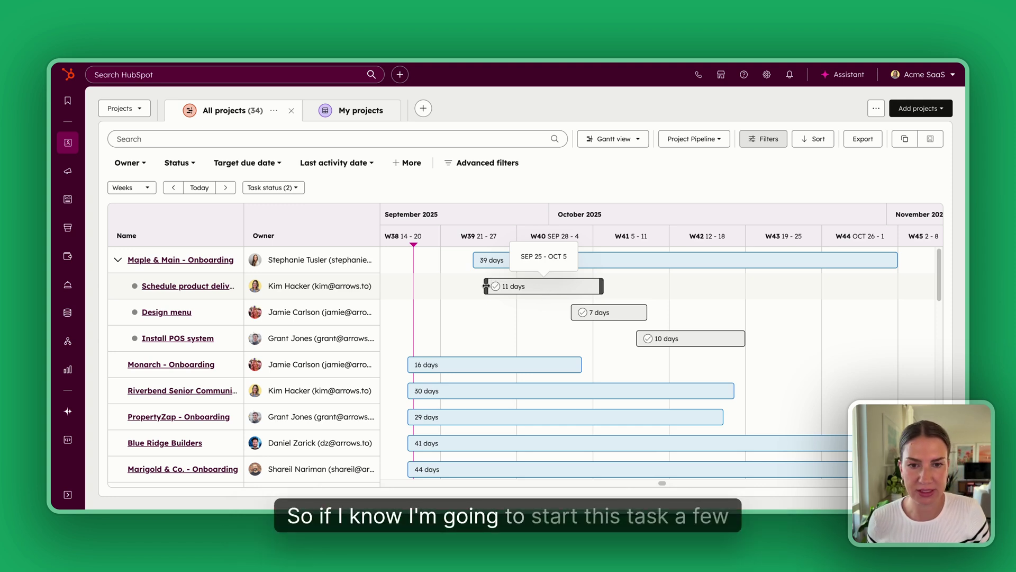
Trim Schedule product delivery to 9 days and move Maple & Main's end to October 25
left_click_drag(488, 286, 507, 286)
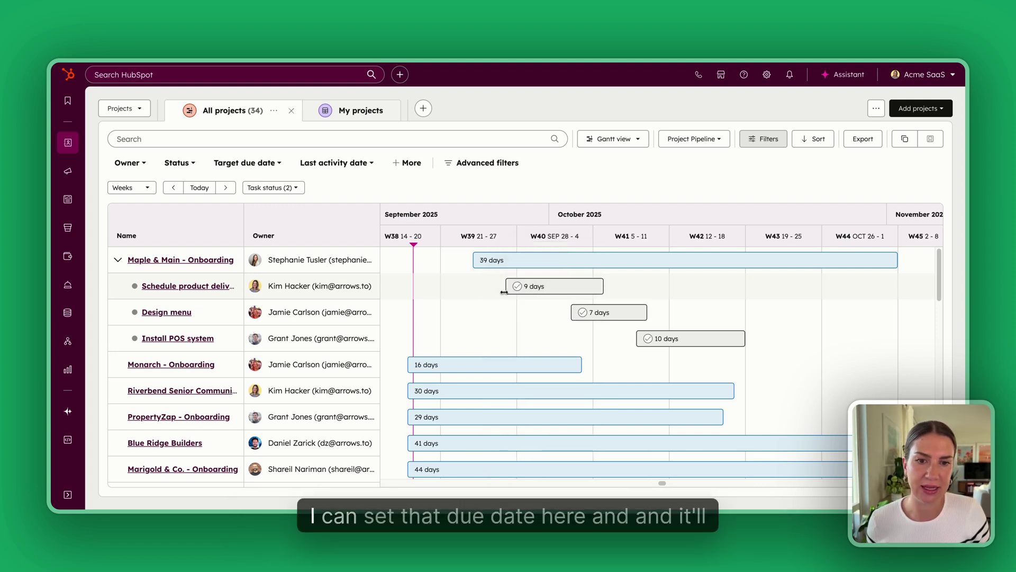
mouse_move(542, 286)
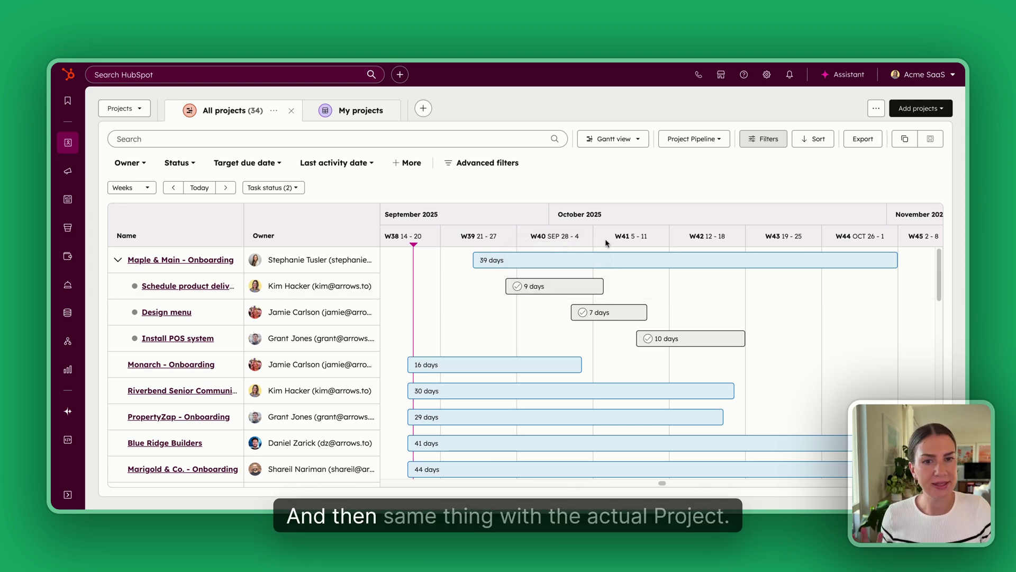
mouse_move(604, 260)
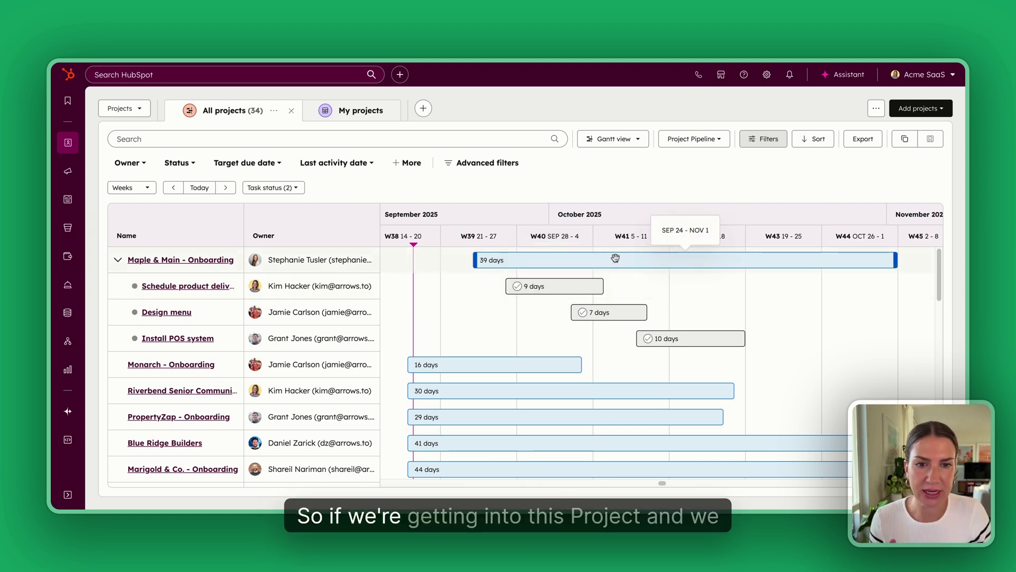
left_click_drag(891, 258, 817, 258)
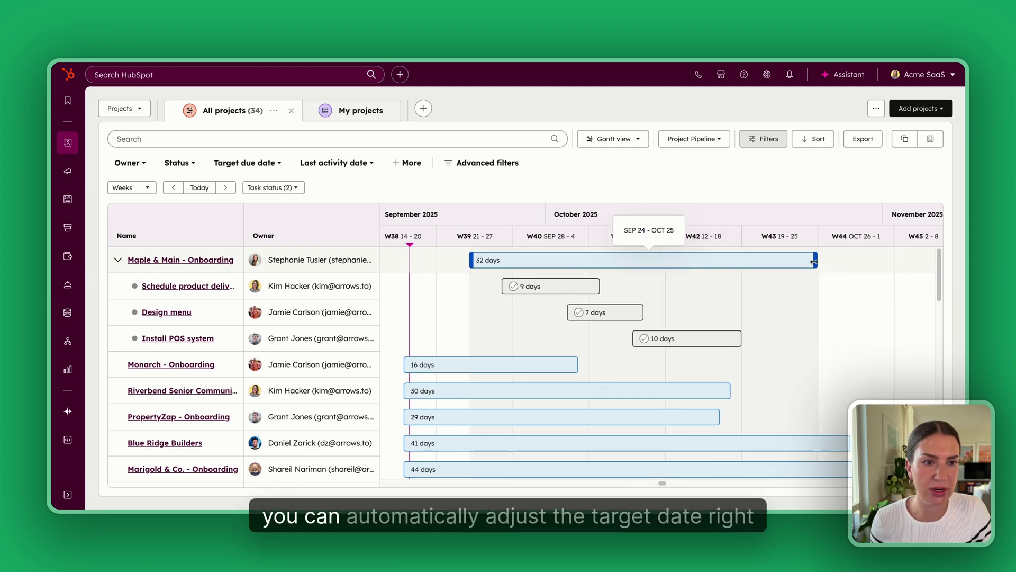
left_click(633, 263)
scroll(828, 317, "down", 3)
scroll(763, 390, "down", 1)
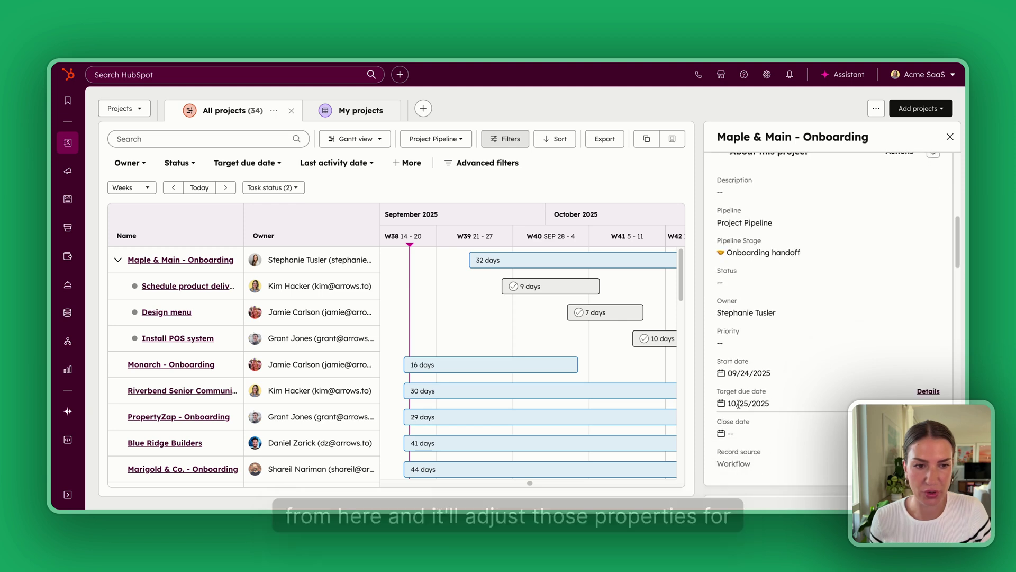
Close the project record and switch the projects to Calendar view
key("Escape")
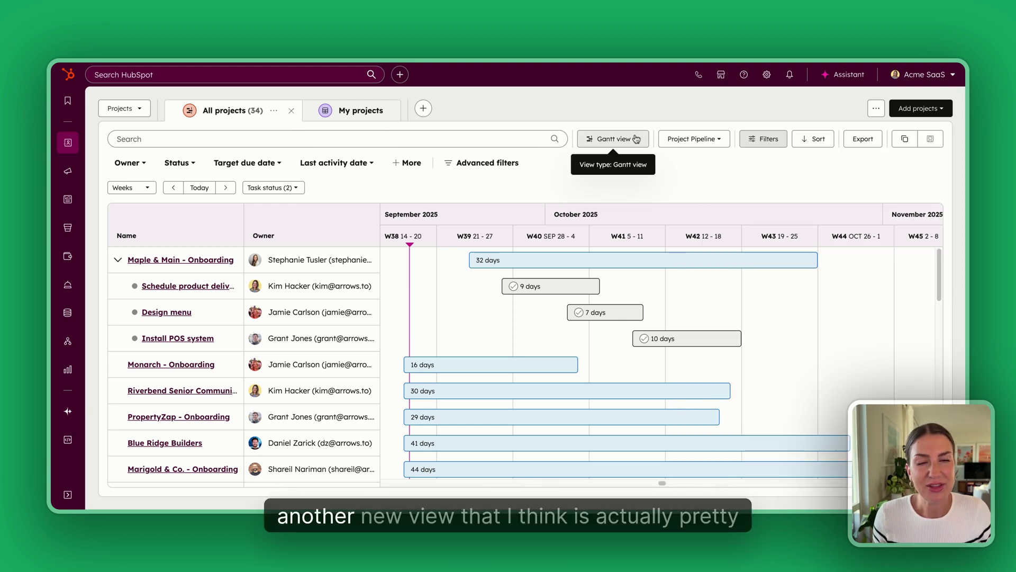
left_click(614, 139)
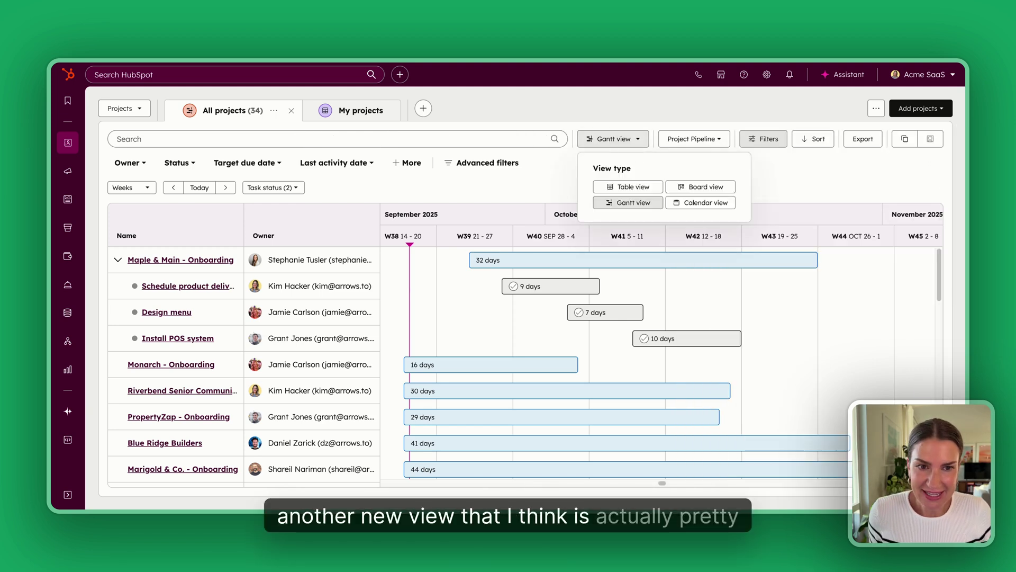
left_click(686, 210)
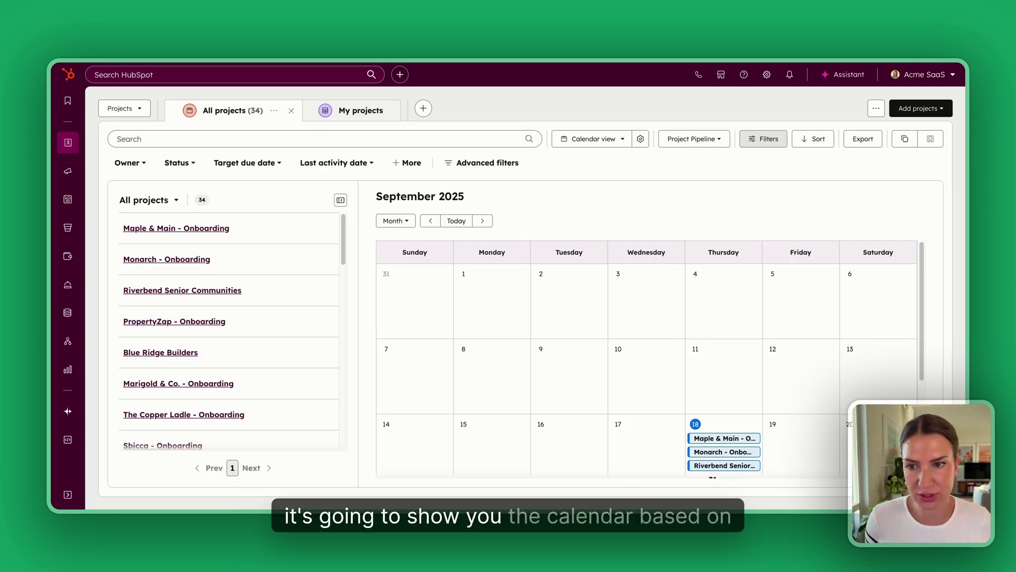
Set the calendar configuration to arrange projects by Target due date
left_click(640, 138)
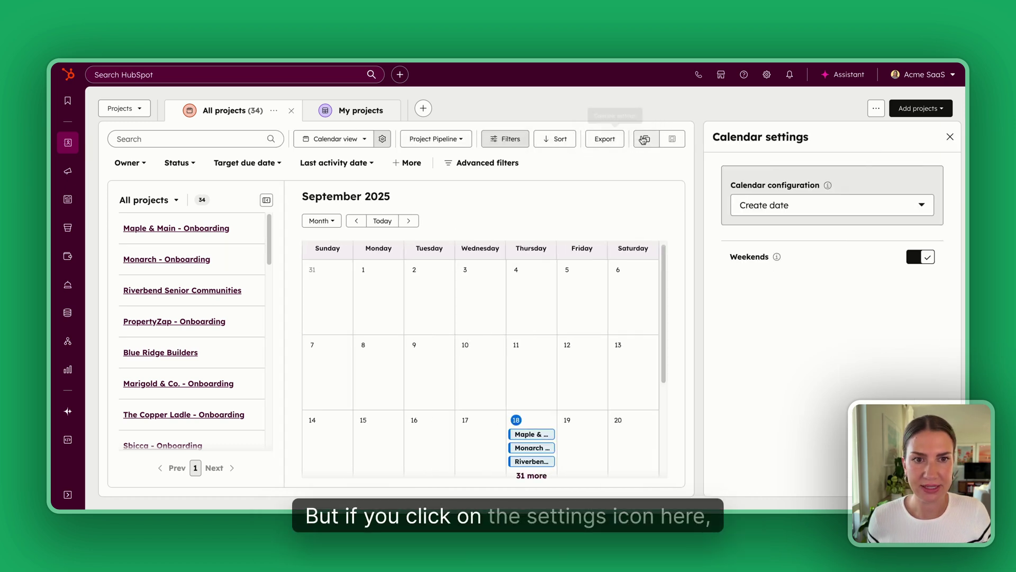
left_click(845, 210)
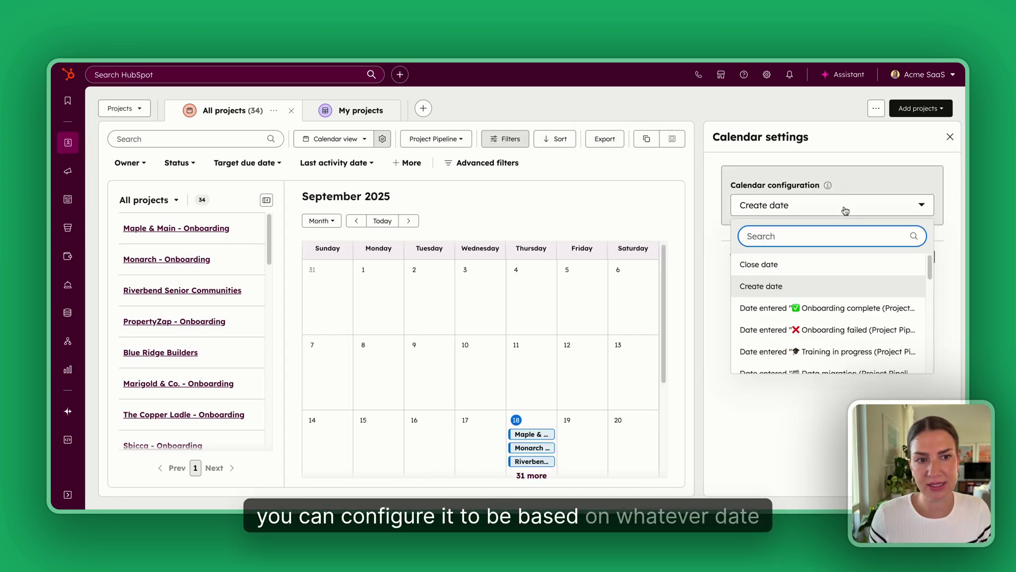
type("t")
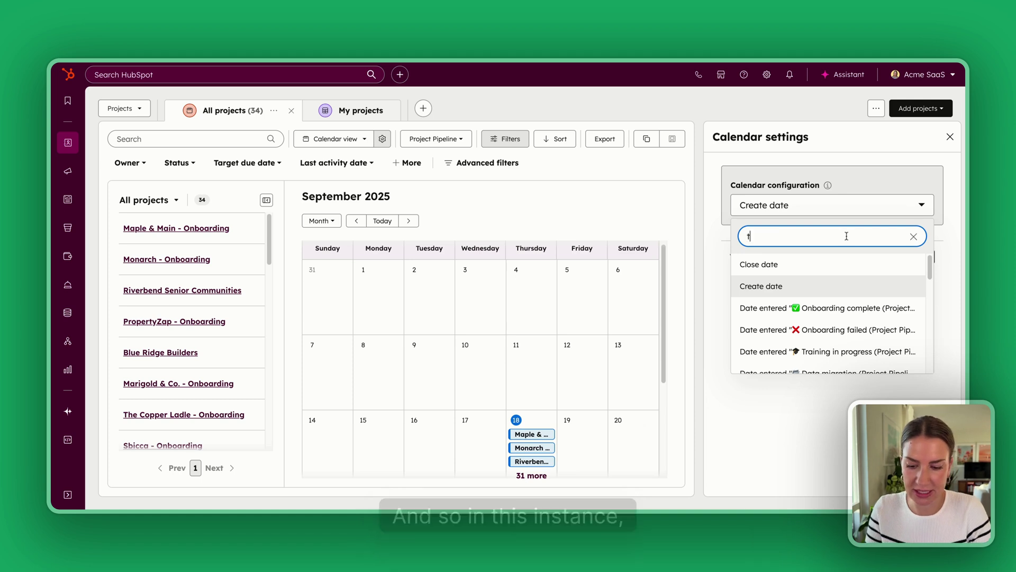
type("arget")
left_click(847, 264)
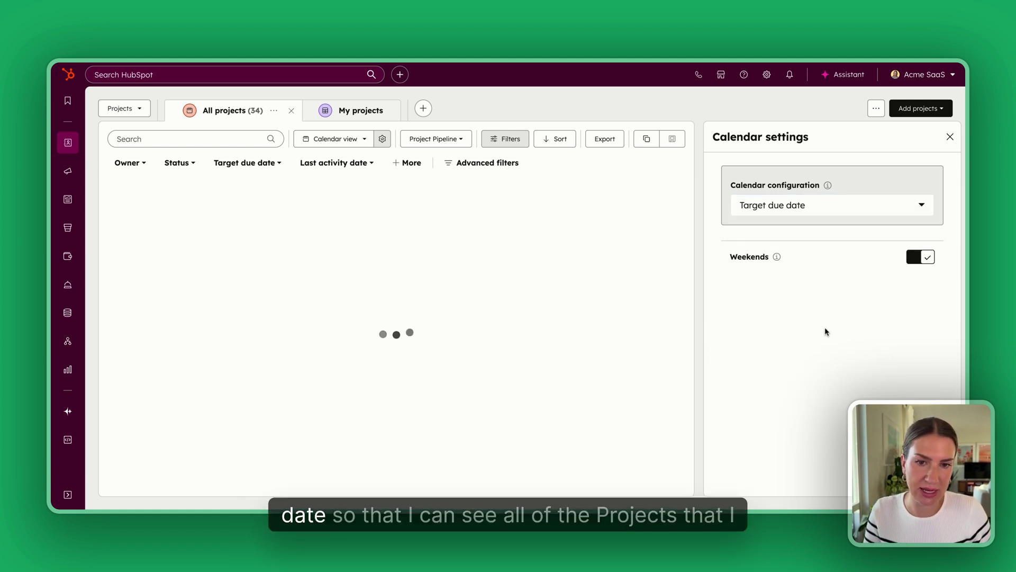
scroll(624, 317, "down", 3)
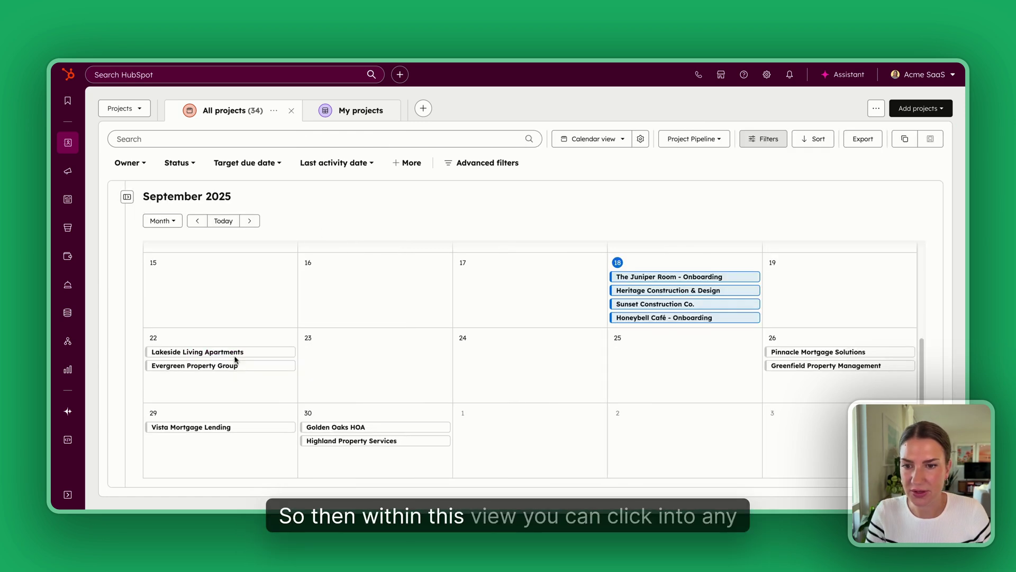
Open the Lakeside Living Apartments record from September 22 and review its details
left_click(235, 354)
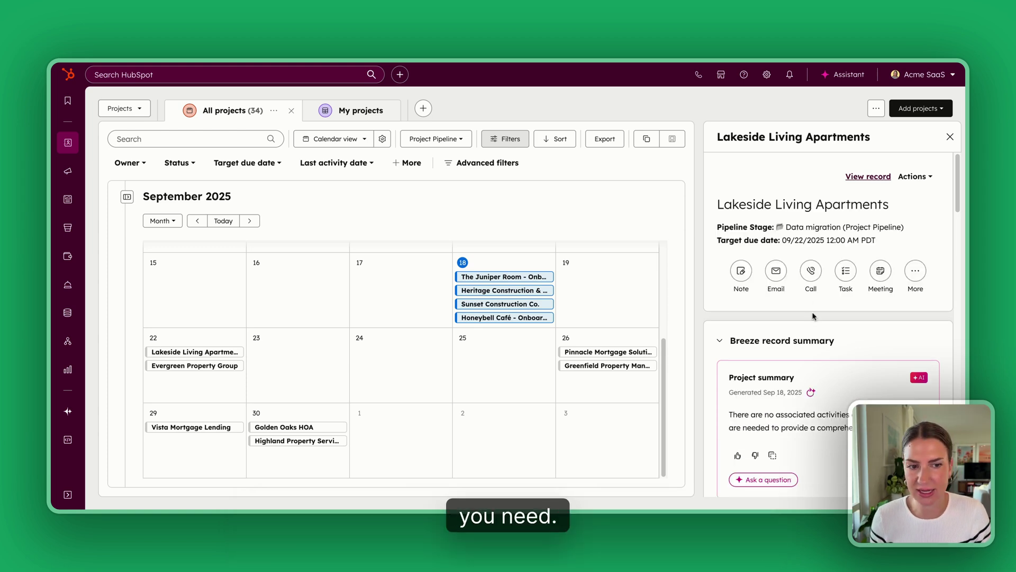
scroll(799, 329, "down", 1)
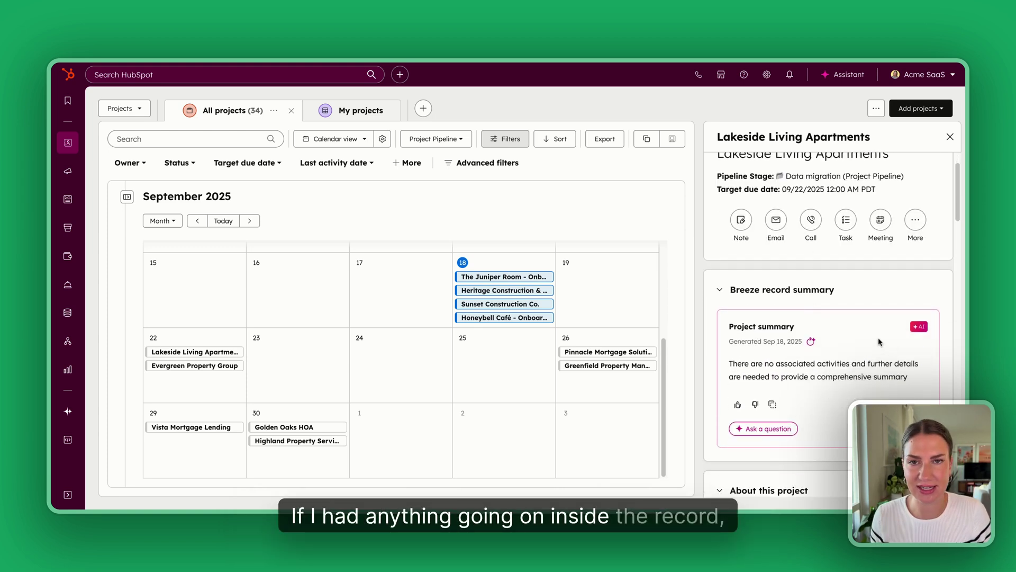
scroll(847, 345, "down", 5)
scroll(839, 342, "down", 5)
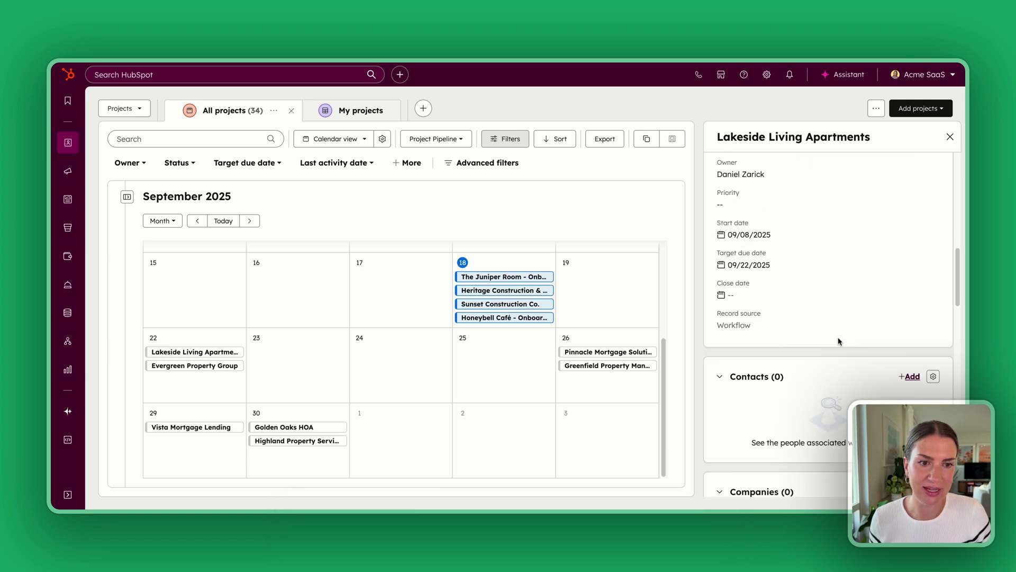
scroll(839, 342, "up", 10)
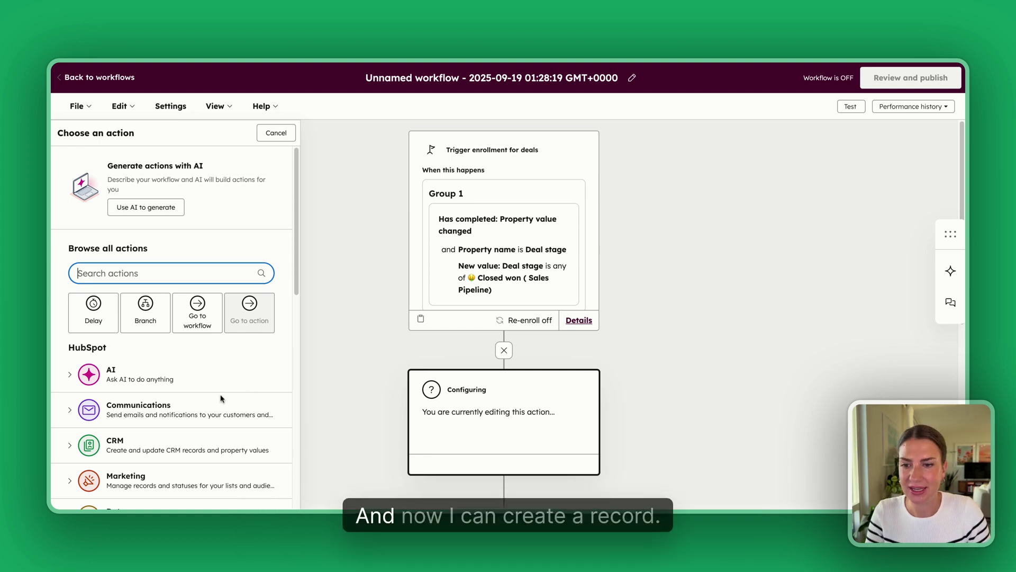
Add a CRM Create record action that creates a Project
left_click(137, 451)
left_click(166, 286)
left_click(192, 190)
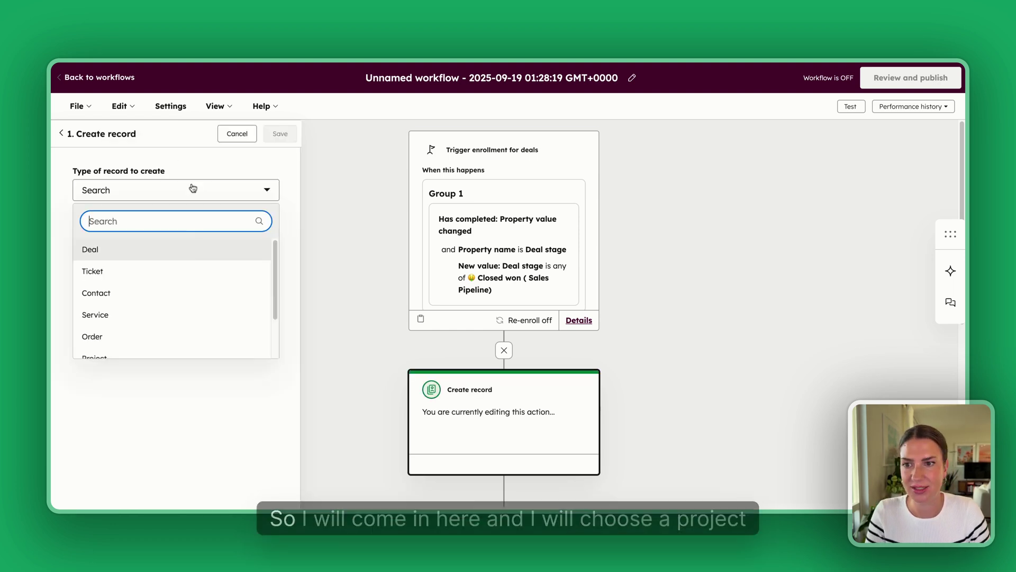
scroll(125, 350, "down", 1)
left_click(134, 336)
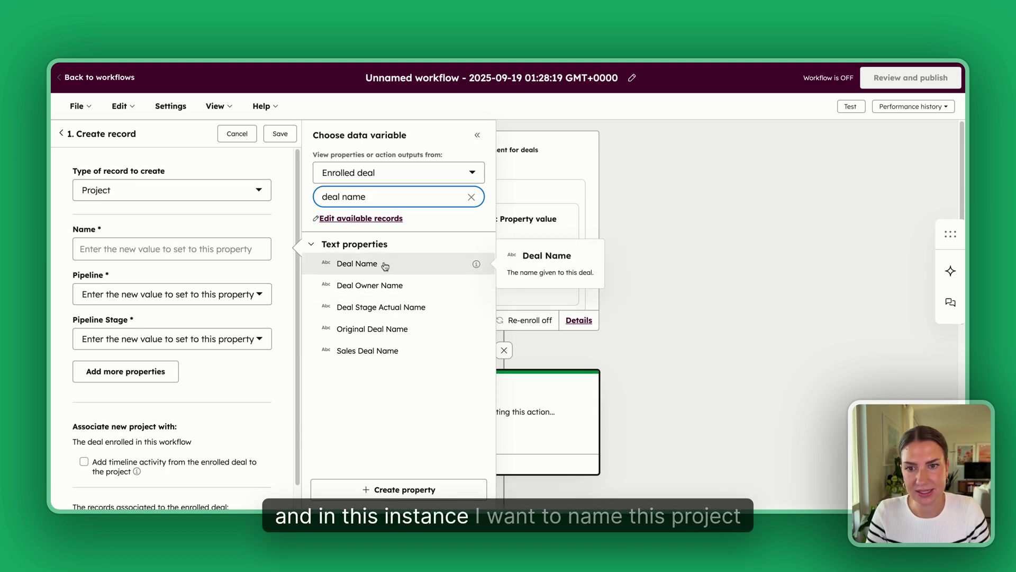
Name the project with the Deal Name token plus ' (Onboarding)' in the Onboarding handoff stage
left_click(385, 264)
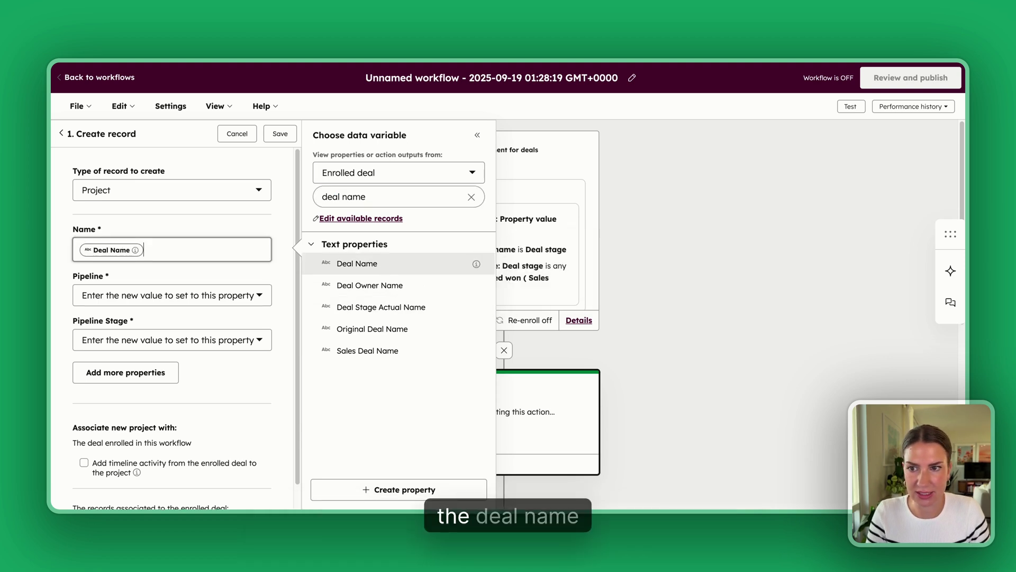
type("(Onboarding)")
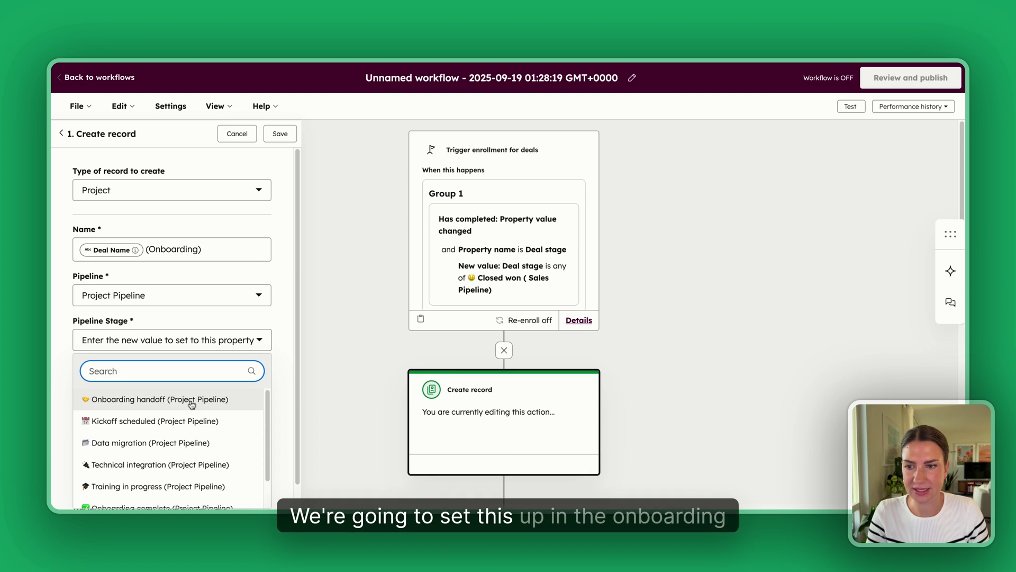
left_click(192, 401)
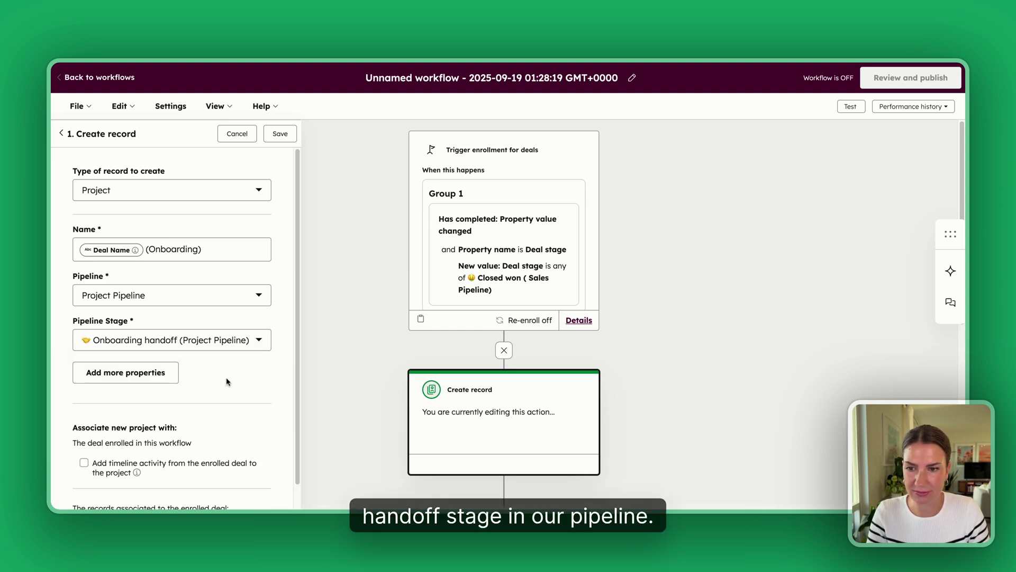
scroll(226, 381, "down", 1)
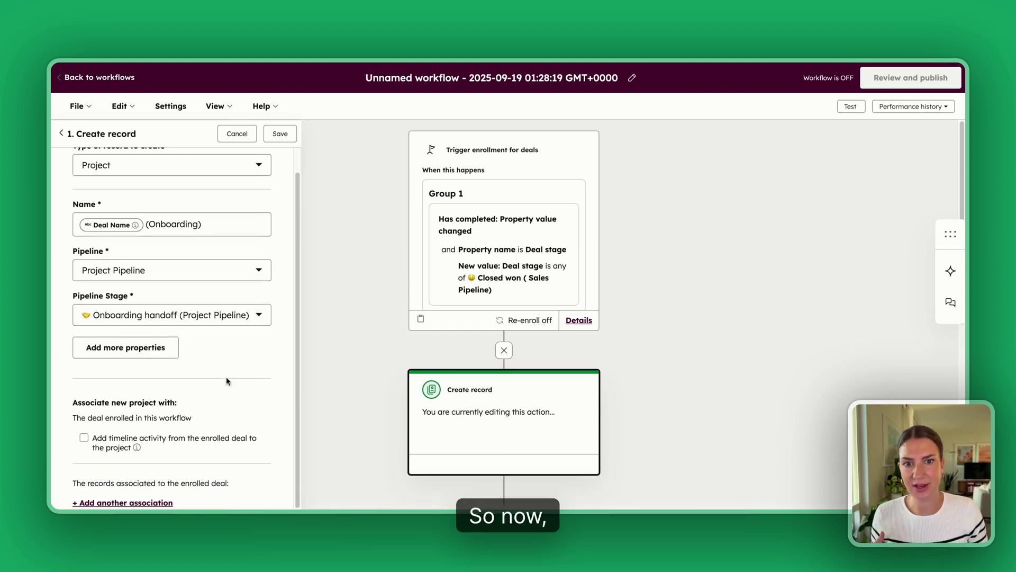